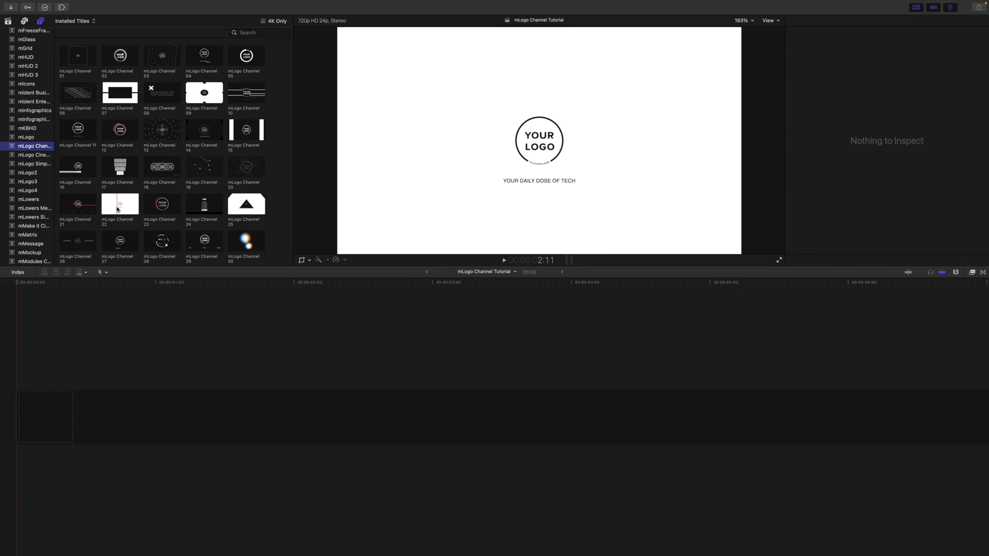
Add the mLogo Channel 22 title at the start of the timeline and move the playhead to 2:01
{"action": "left_click_drag", "start_coordinate": [118, 222], "coordinate": [84, 426]}
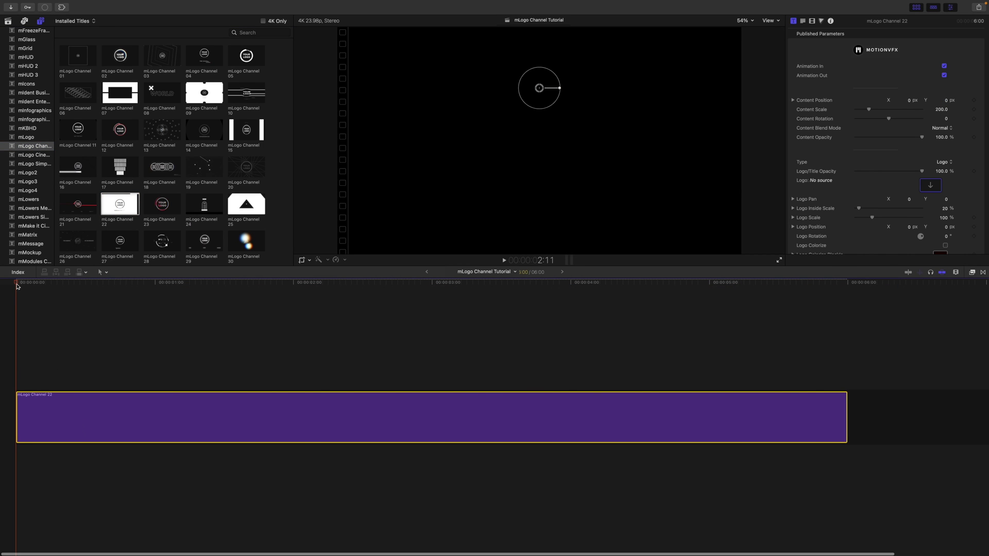
{"action": "left_click_drag", "start_coordinate": [17, 285], "coordinate": [303, 313]}
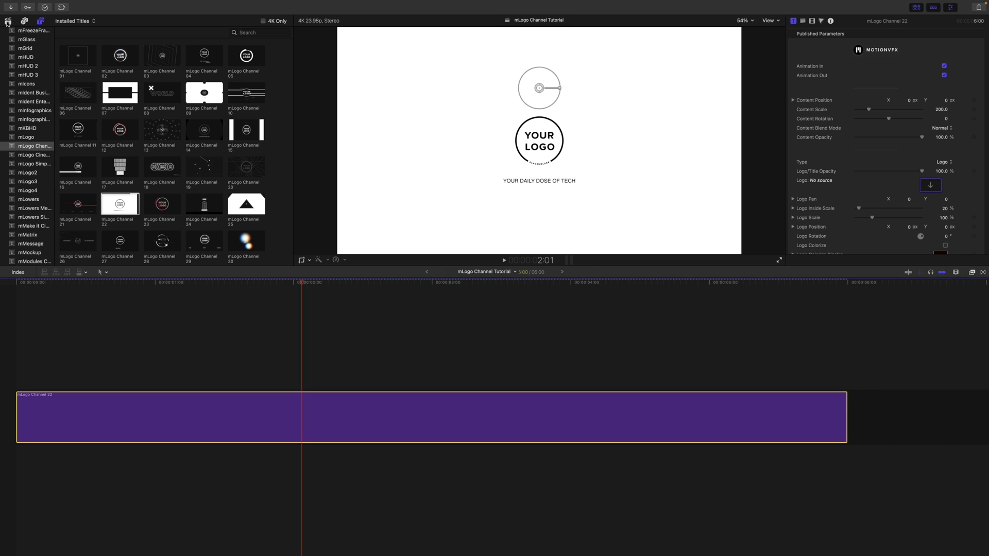
Choose the mvfx logo clip from the library as the title's logo source and apply it
{"action": "left_click", "coordinate": [7, 22]}
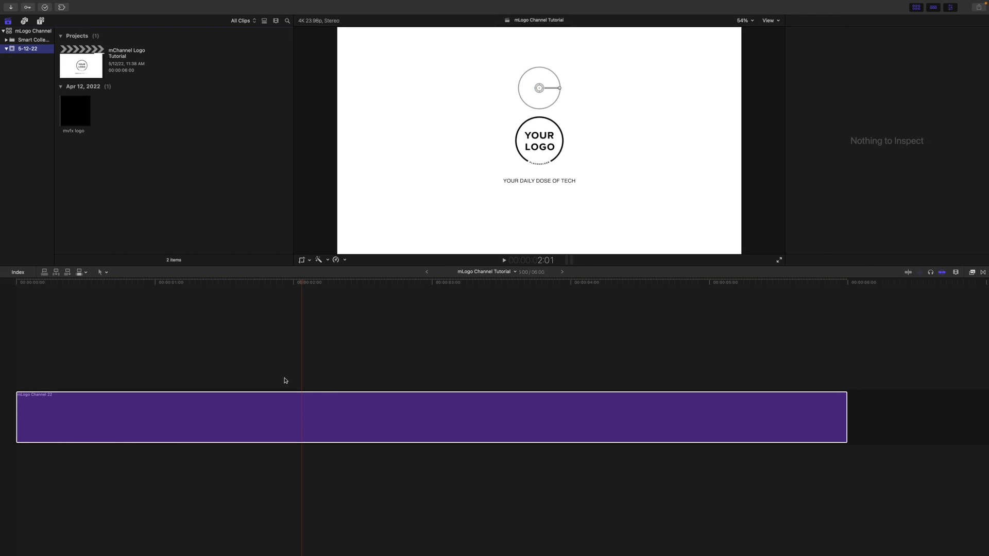
{"action": "left_click", "coordinate": [306, 400]}
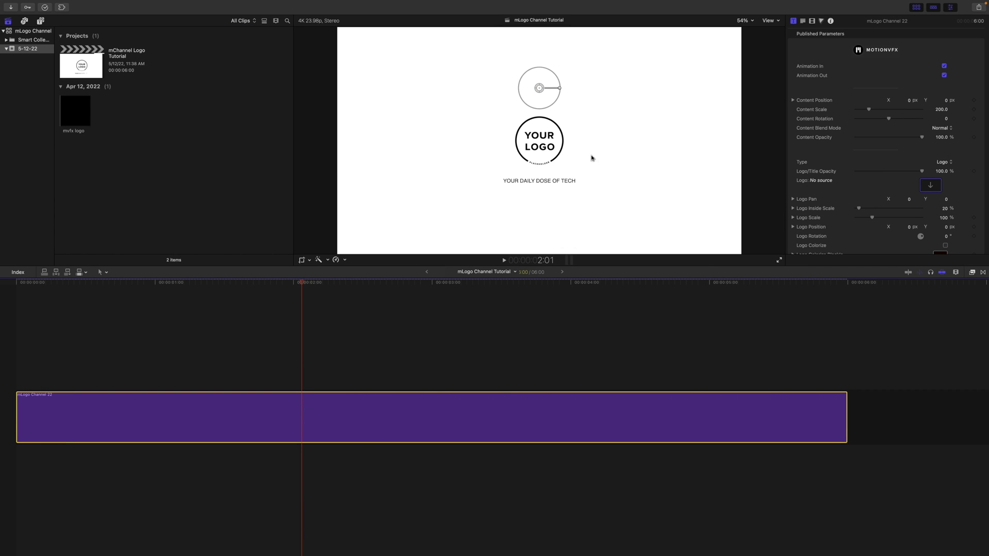
{"action": "left_click", "coordinate": [930, 186]}
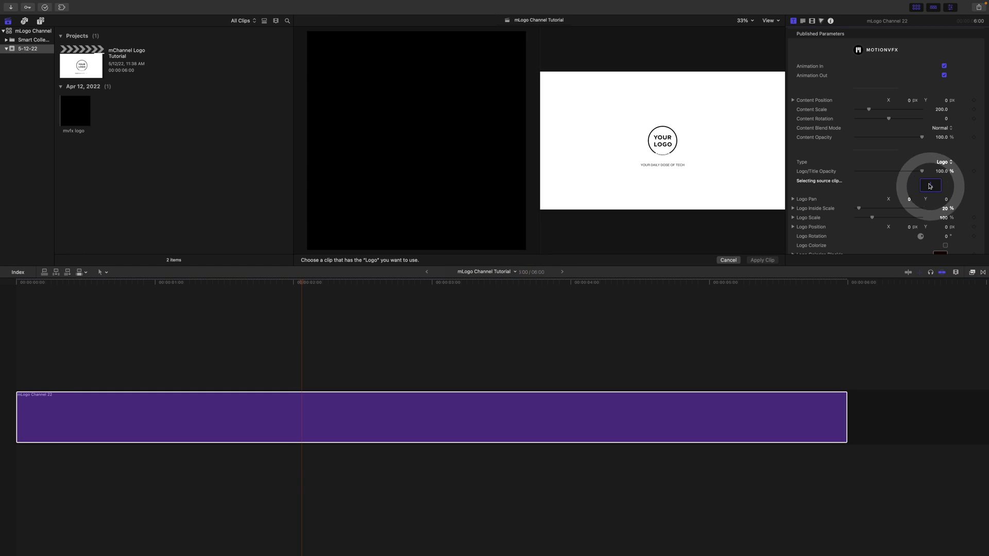
{"action": "left_click", "coordinate": [68, 118]}
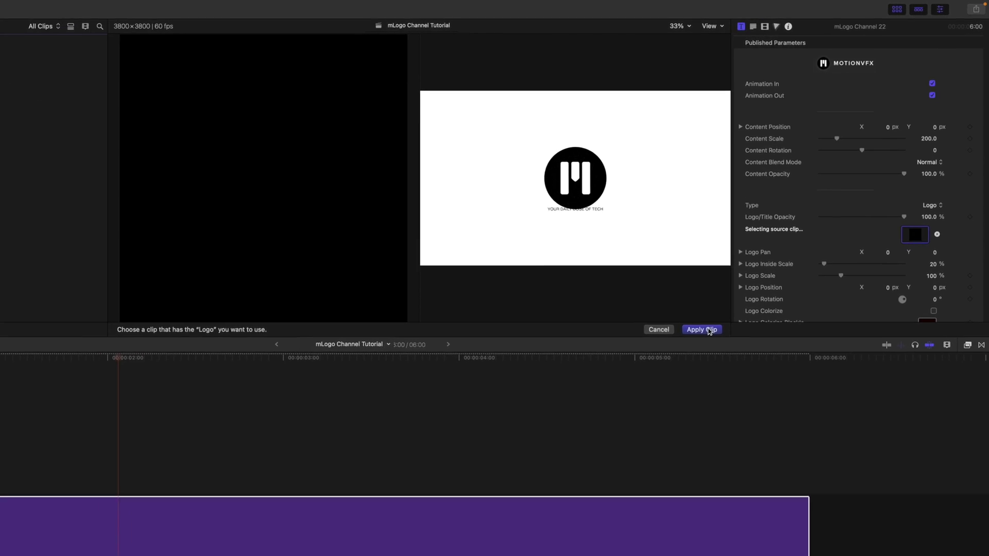
{"action": "left_click", "coordinate": [768, 260]}
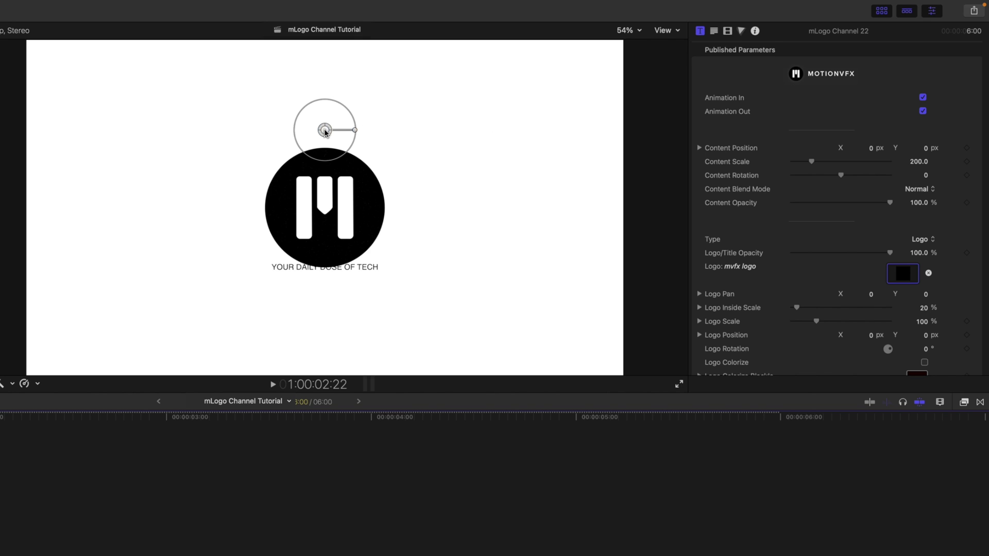
Try moving, rotating and enlarging the content with its on-screen control, to a scale of about 211.5 and rotation of about 0.4
{"action": "left_click_drag", "start_coordinate": [324, 131], "coordinate": [379, 102]}
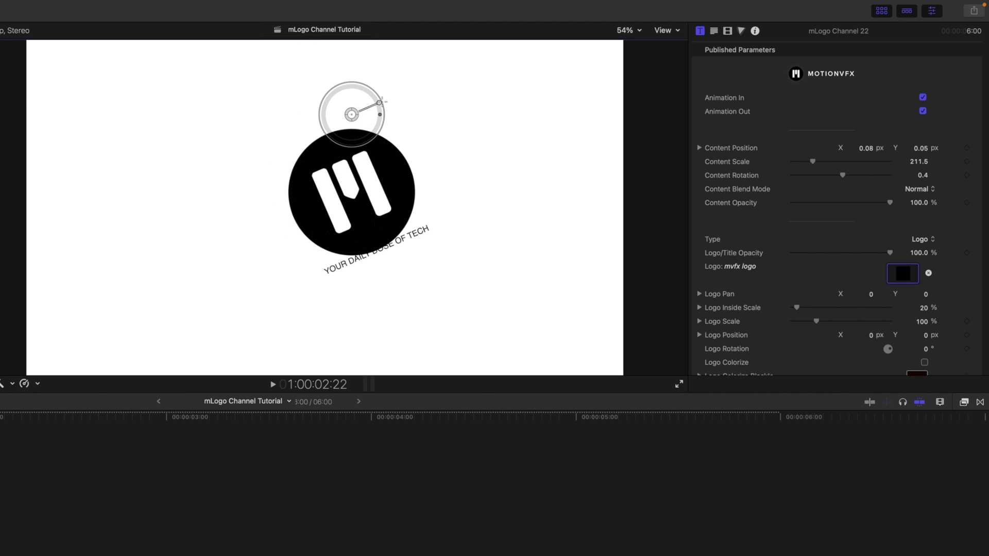
{"action": "key", "text": "space"}
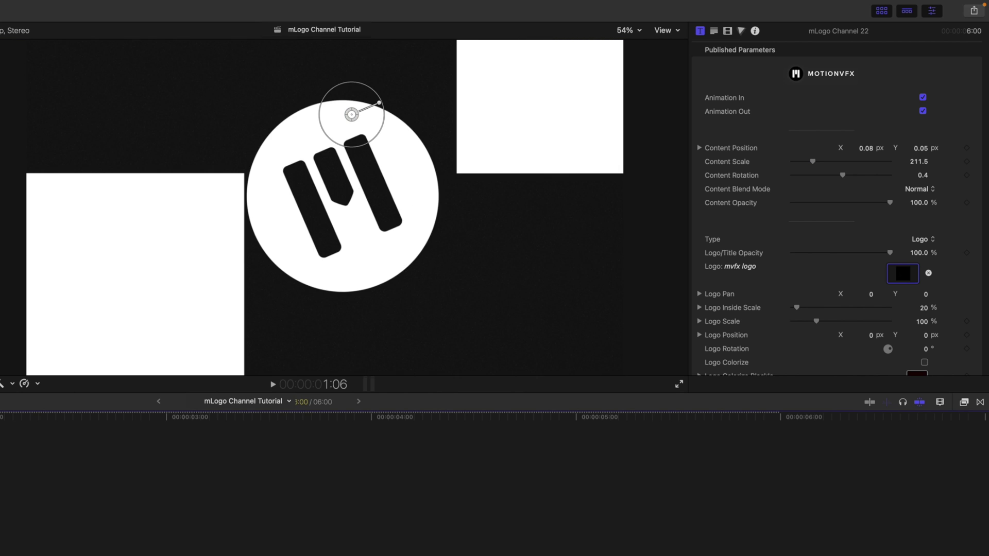
{"action": "left_click_drag", "start_coordinate": [352, 115], "coordinate": [283, 92]}
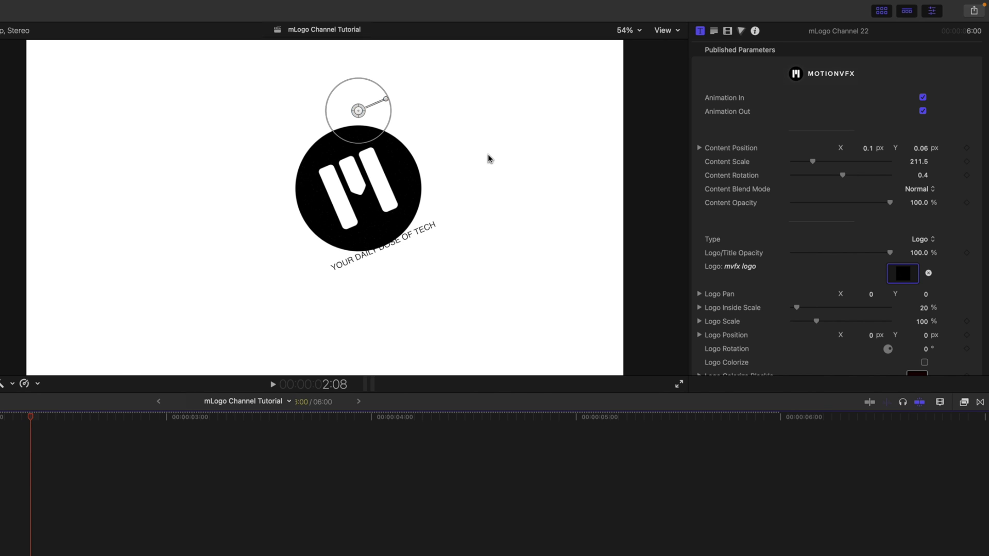
Undo the last move, rotation and scaling of the content
{"action": "key", "text": "super+z"}
{"action": "key", "text": "super+z"}
{"action": "key", "text": "super+z"}
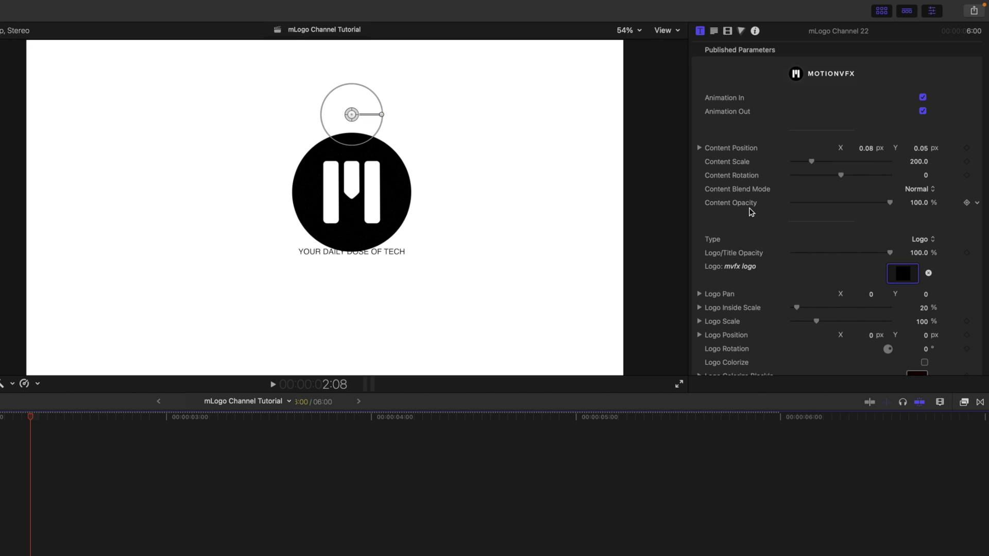
Set the Content Position to 0 px in both X and Y
{"action": "left_click", "coordinate": [869, 150]}
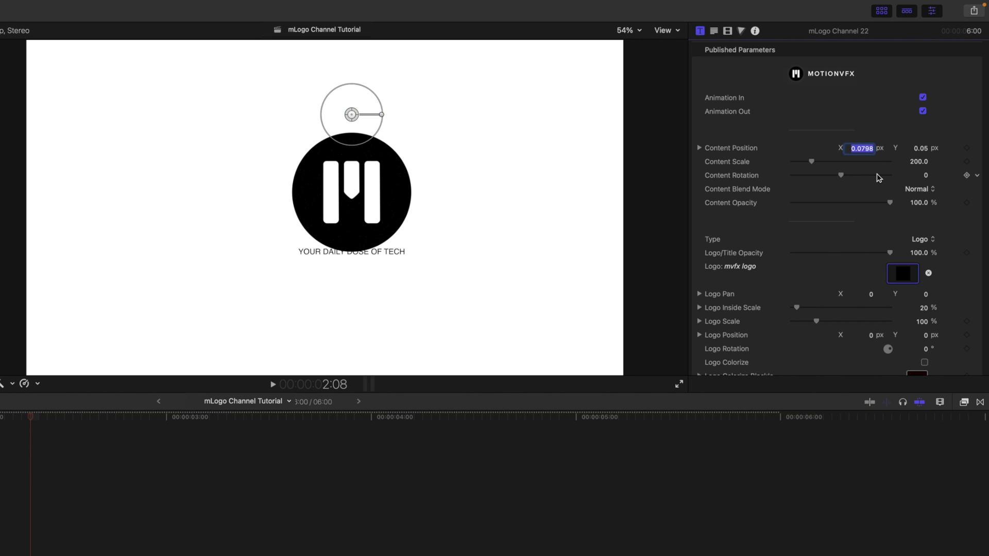
{"action": "type", "text": "0"}
{"action": "key", "text": "Return"}
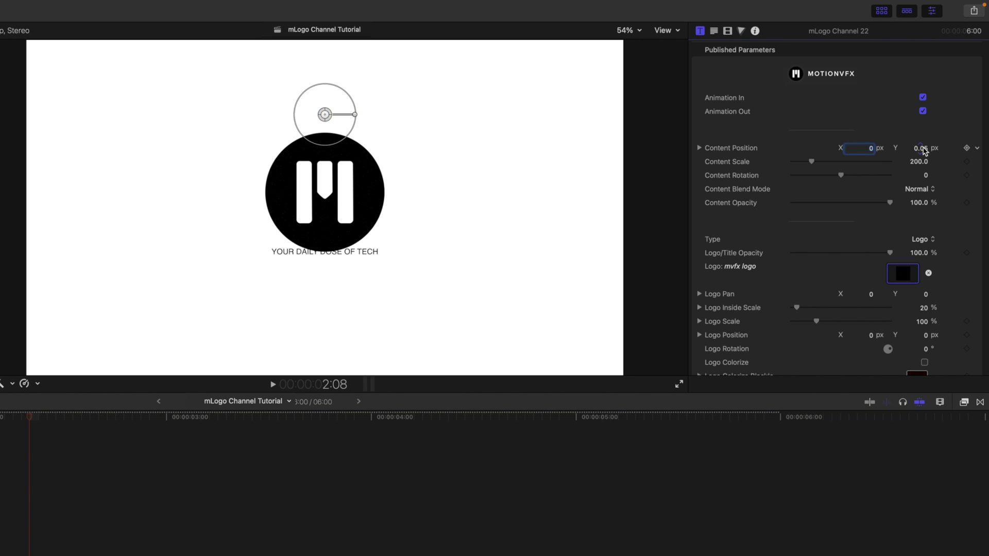
{"action": "left_click", "coordinate": [922, 149]}
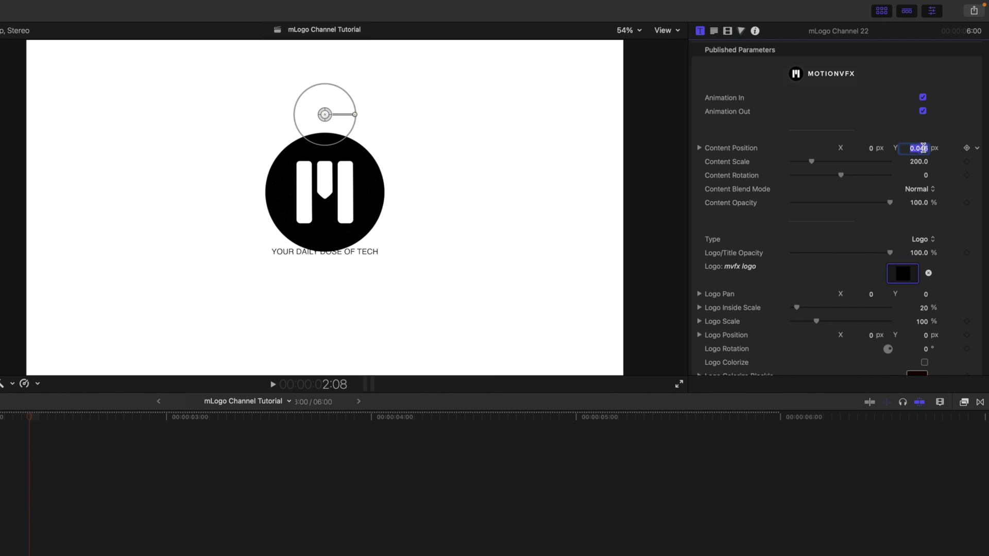
{"action": "type", "text": "0"}
{"action": "key", "text": "Return"}
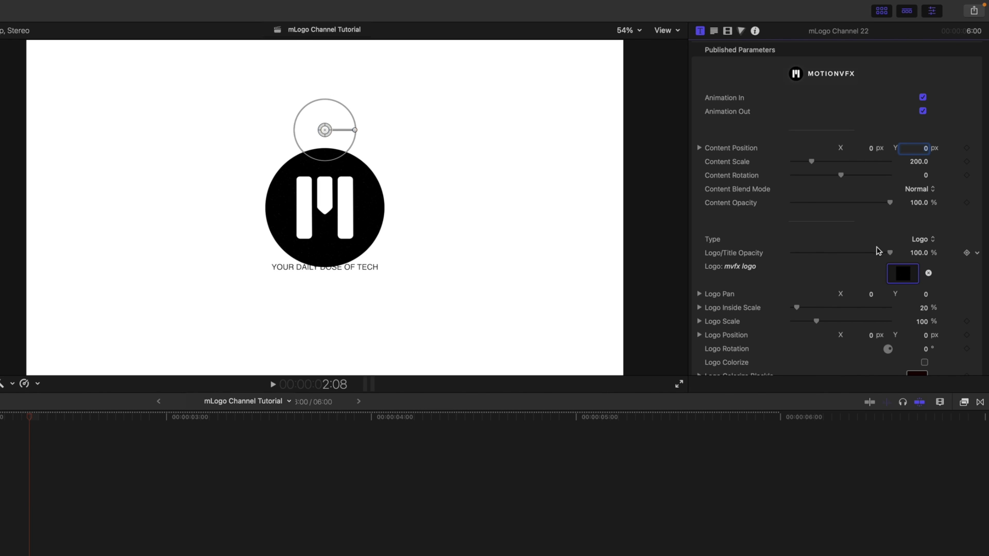
Try the Title type in place of the logo, and return the type to Logo
{"action": "left_click", "coordinate": [923, 240]}
{"action": "left_click", "coordinate": [928, 254]}
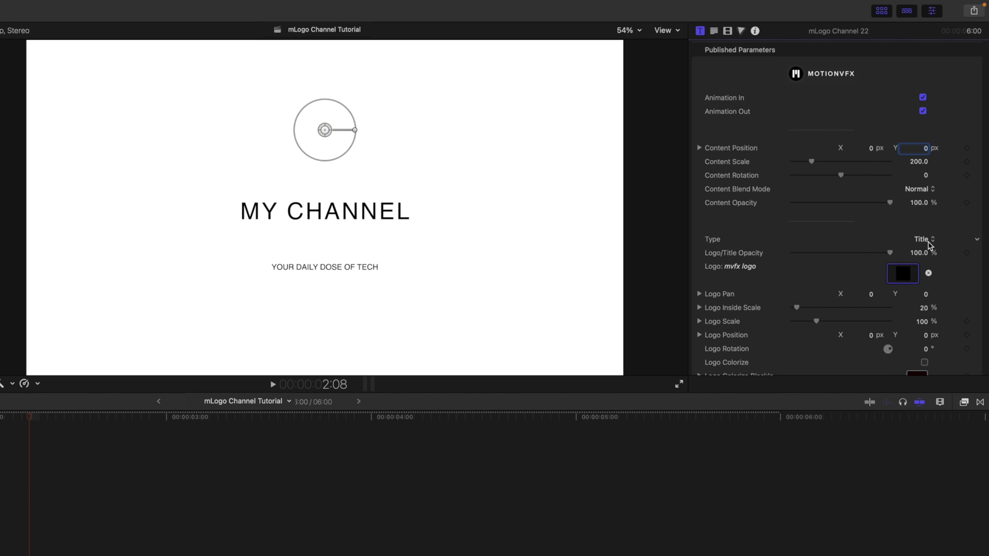
{"action": "left_click", "coordinate": [929, 244]}
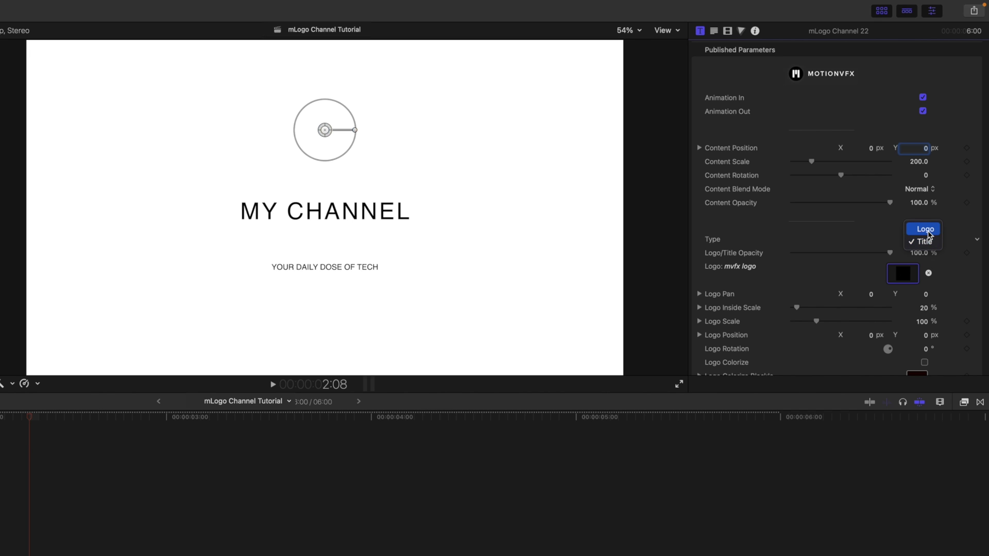
{"action": "left_click", "coordinate": [928, 230]}
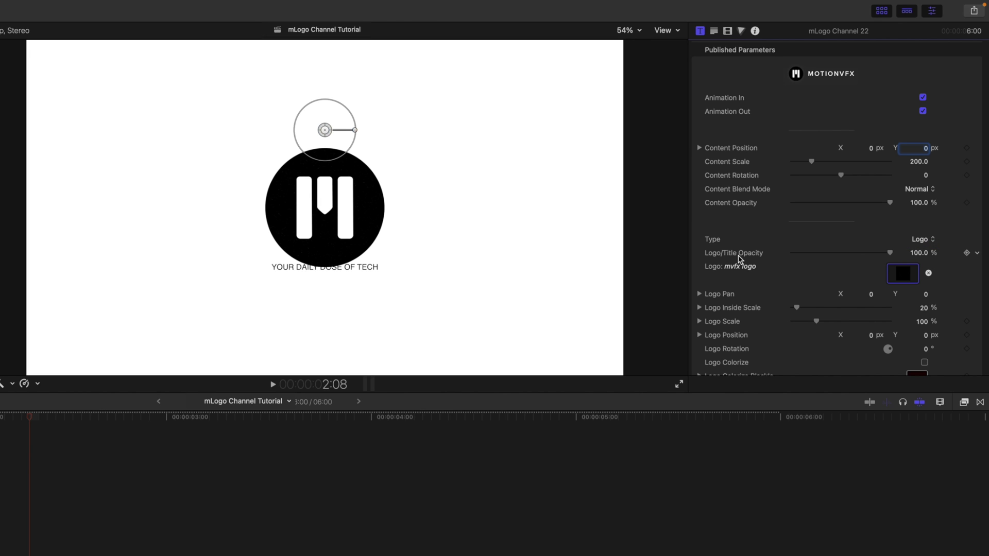
Set the Logo Inside Scale to 15%, keeping the Logo/Title Opacity at 100%
{"action": "left_click_drag", "start_coordinate": [890, 254], "coordinate": [919, 260]}
{"action": "left_click_drag", "start_coordinate": [798, 309], "coordinate": [797, 309]}
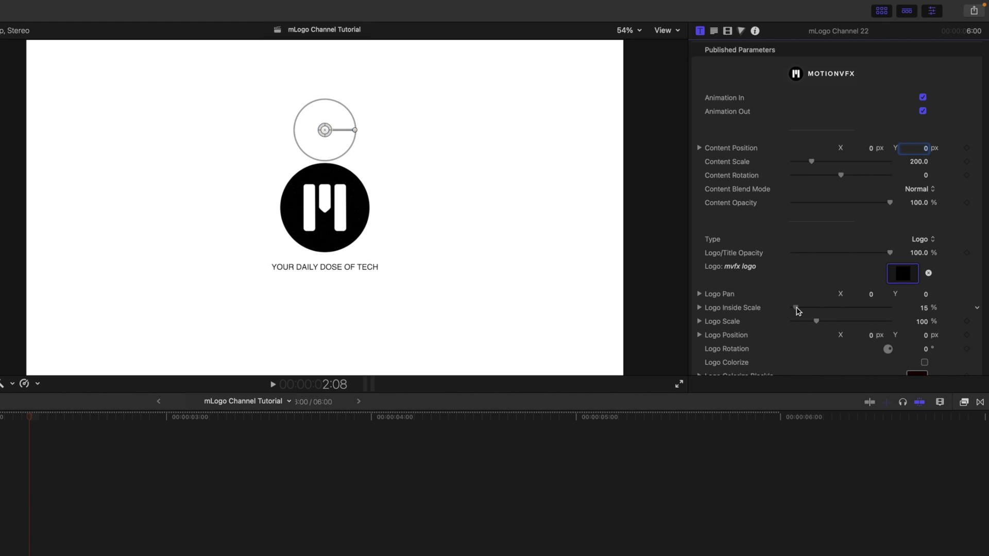
Try shifting the logo horizontally with its position parameter, and bring X back to 0 px
{"action": "scroll", "coordinate": [752, 310], "scroll_direction": "down", "scroll_amount": 5}
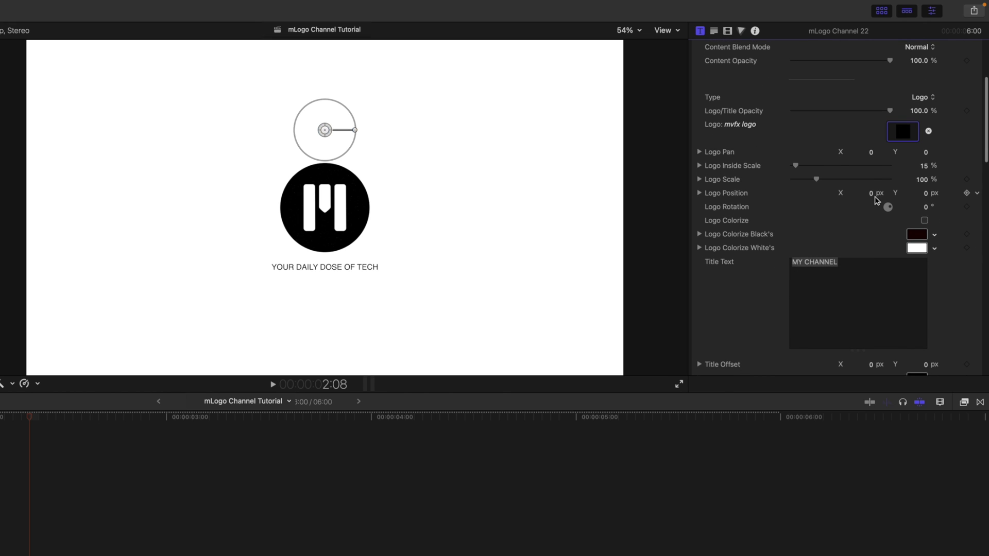
{"action": "left_click_drag", "start_coordinate": [870, 193], "coordinate": [869, 193]}
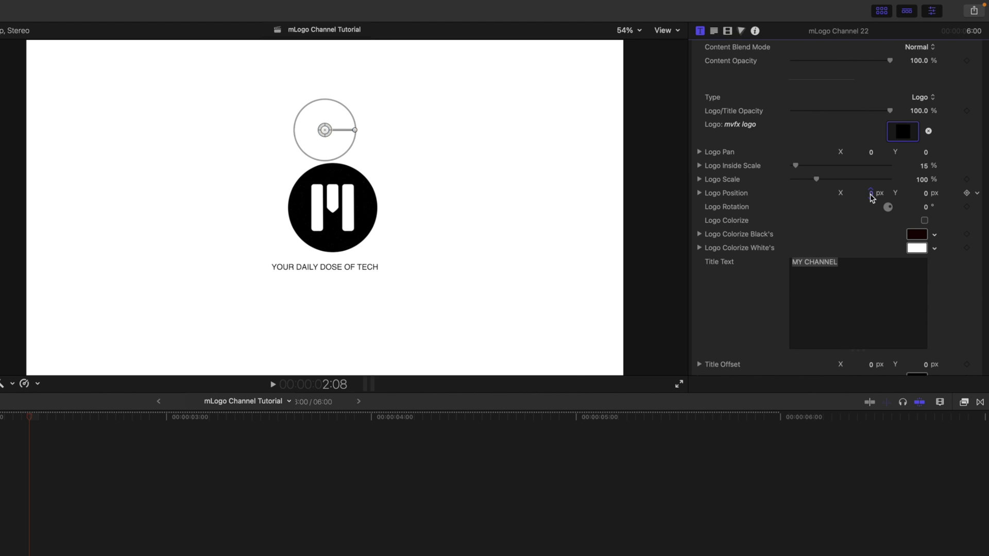
{"action": "left_click_drag", "start_coordinate": [871, 193], "coordinate": [870, 193]}
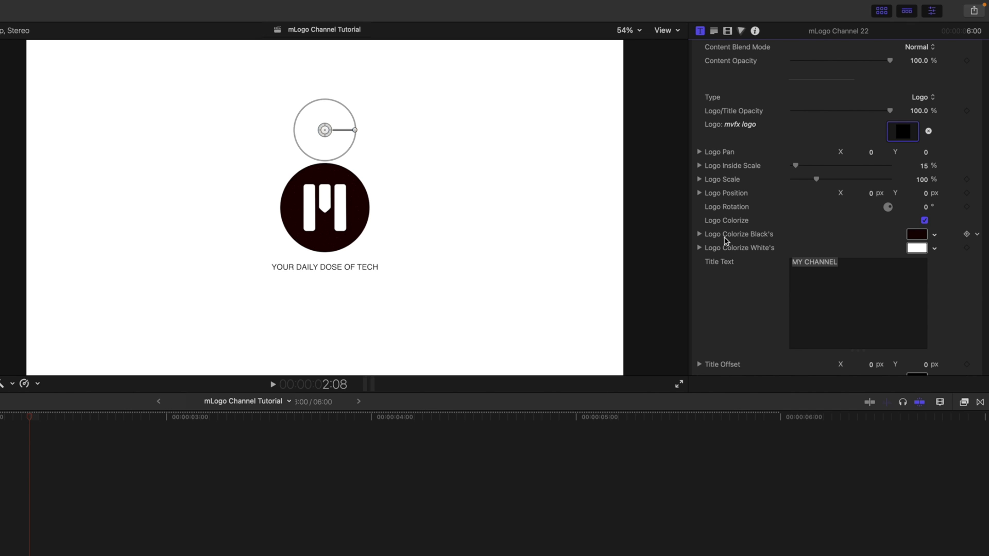
Try colorizing the logo's black areas bright yellow-green, and turn Logo Colorize off
{"action": "left_click", "coordinate": [918, 235]}
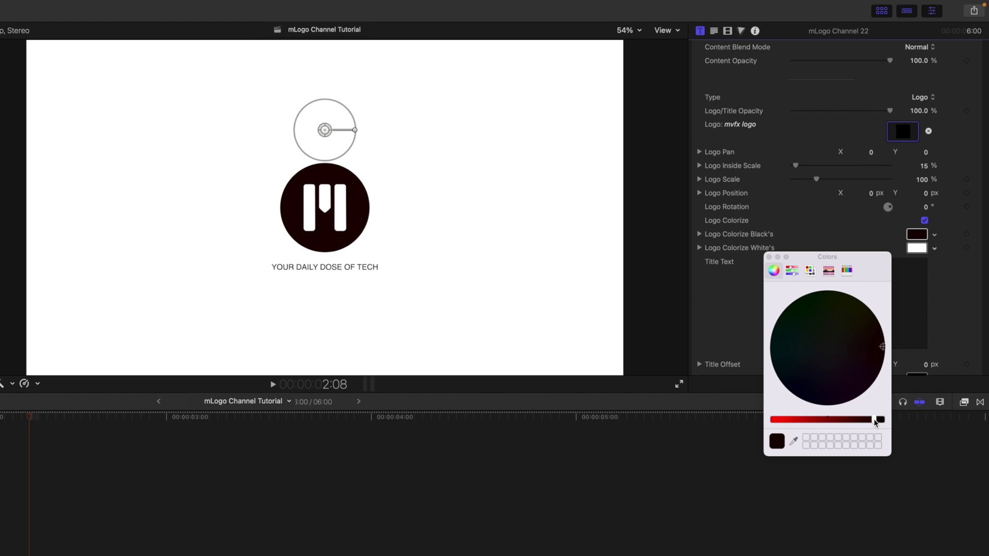
{"action": "left_click_drag", "start_coordinate": [874, 421], "coordinate": [811, 425]}
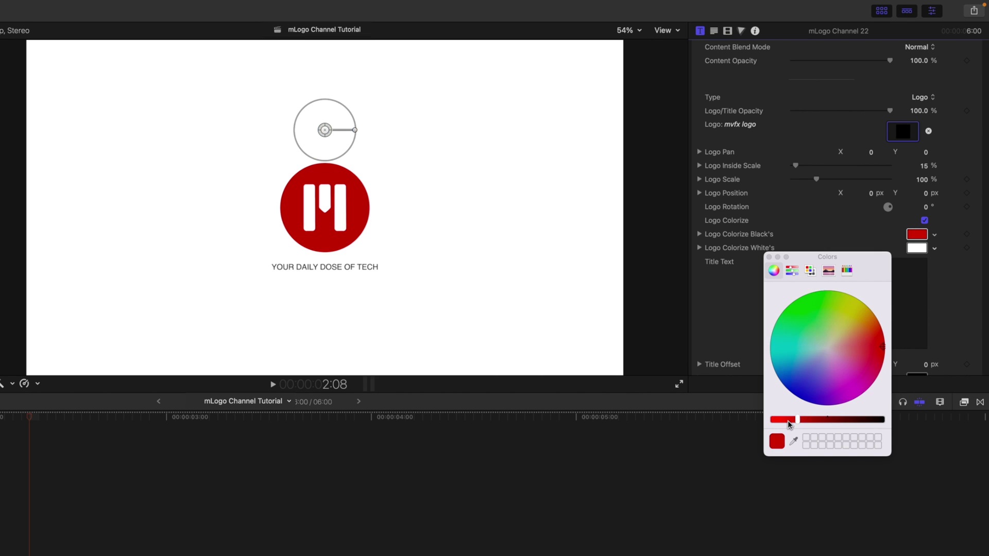
{"action": "left_click_drag", "start_coordinate": [790, 425], "coordinate": [775, 420]}
{"action": "mouse_move", "coordinate": [882, 344]}
{"action": "left_mouse_down"}
{"action": "mouse_move", "coordinate": [841, 342]}
{"action": "mouse_move", "coordinate": [816, 324]}
{"action": "mouse_move", "coordinate": [848, 299]}
{"action": "left_mouse_up"}
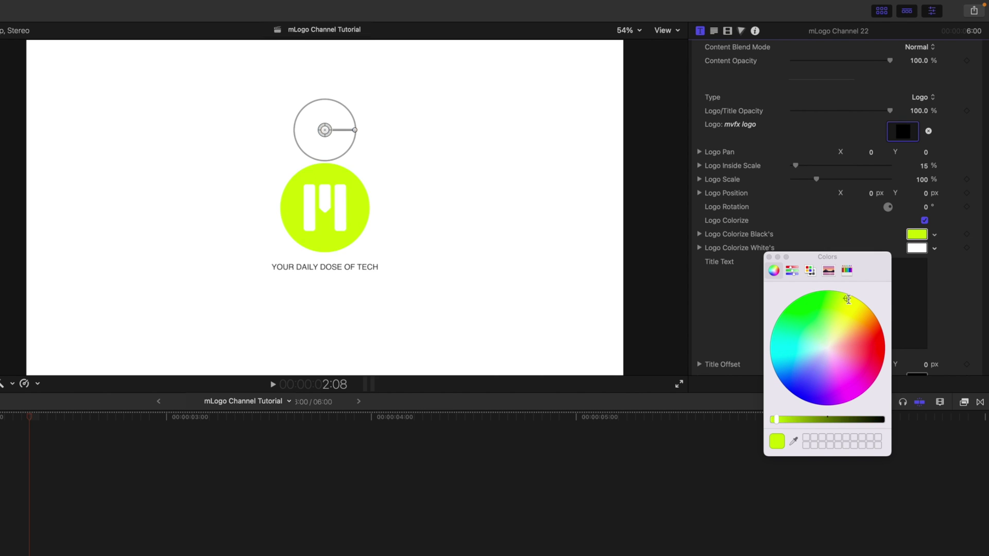
{"action": "left_click", "coordinate": [769, 256]}
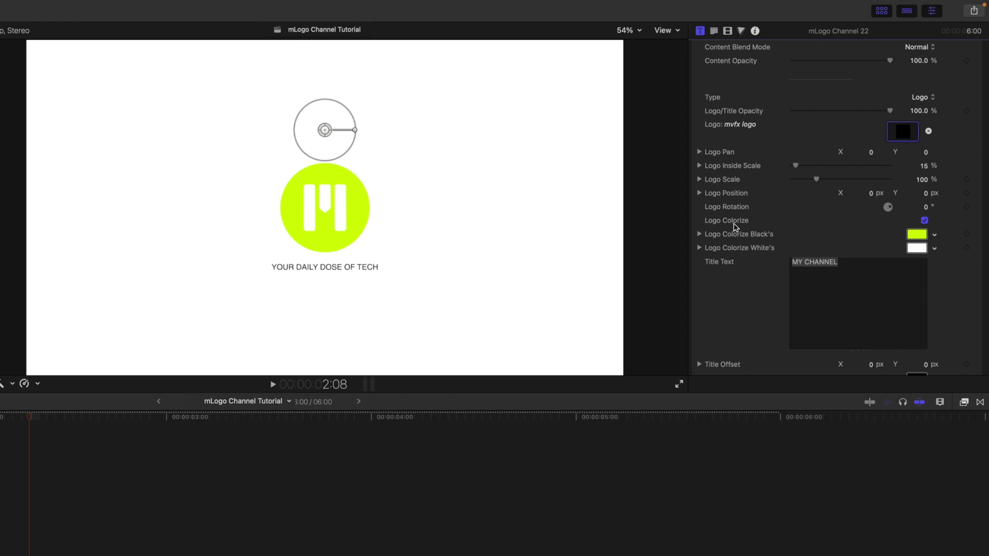
{"action": "left_click", "coordinate": [924, 221]}
Switch the type to Title and replace the title text with MOTIONVFX
{"action": "scroll", "coordinate": [753, 235], "scroll_direction": "down", "scroll_amount": 3}
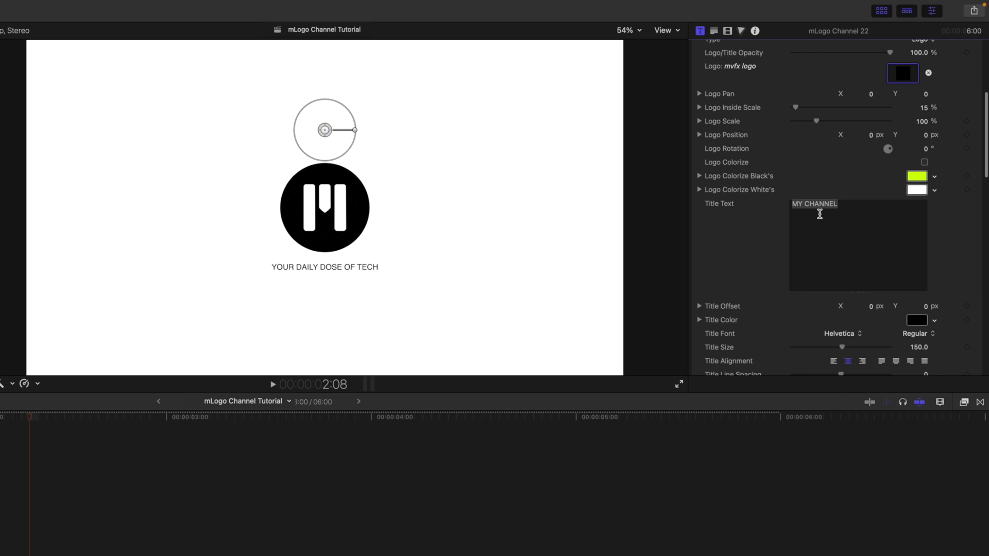
{"action": "scroll", "coordinate": [827, 219], "scroll_direction": "up", "scroll_amount": 1}
{"action": "scroll", "coordinate": [827, 220], "scroll_direction": "up", "scroll_amount": 3}
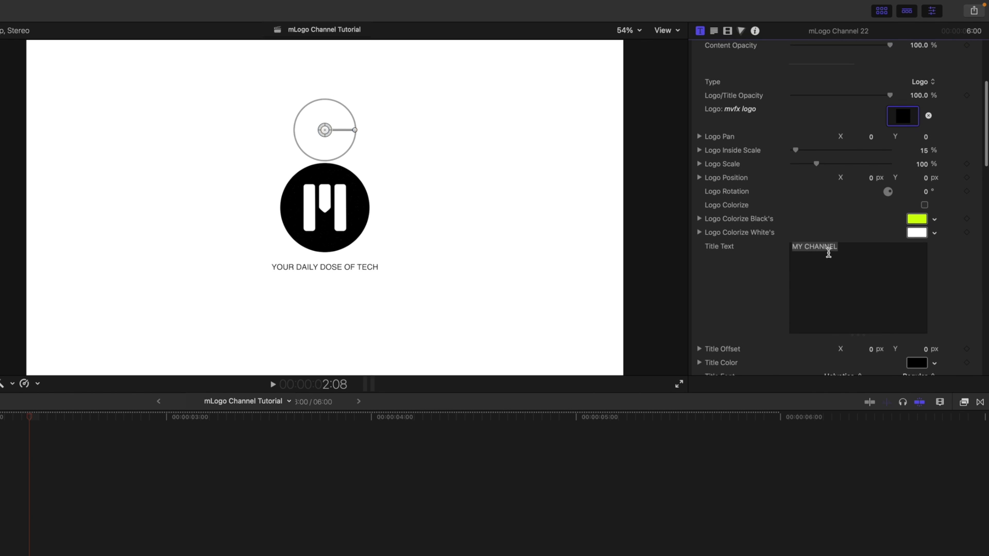
{"action": "left_click", "coordinate": [930, 80]}
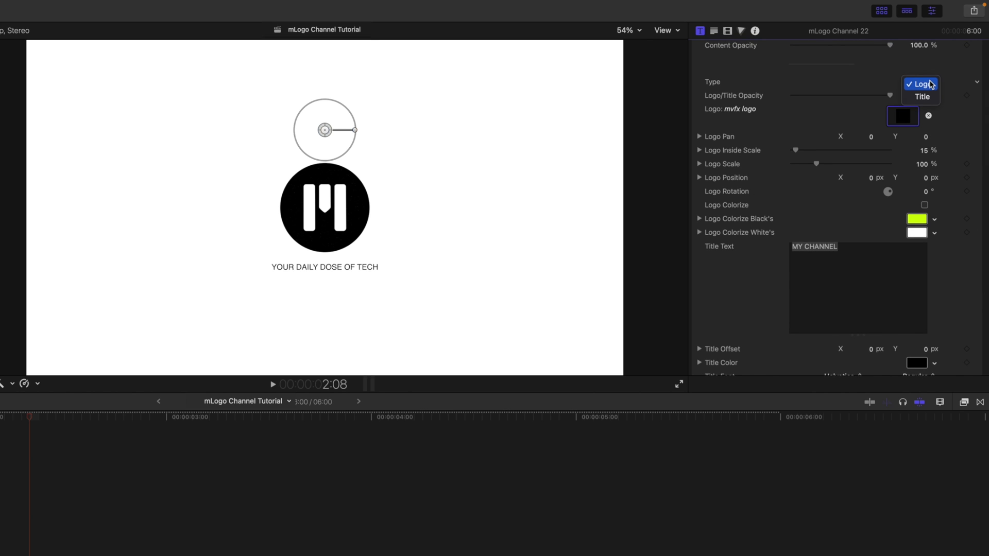
{"action": "left_click", "coordinate": [924, 97]}
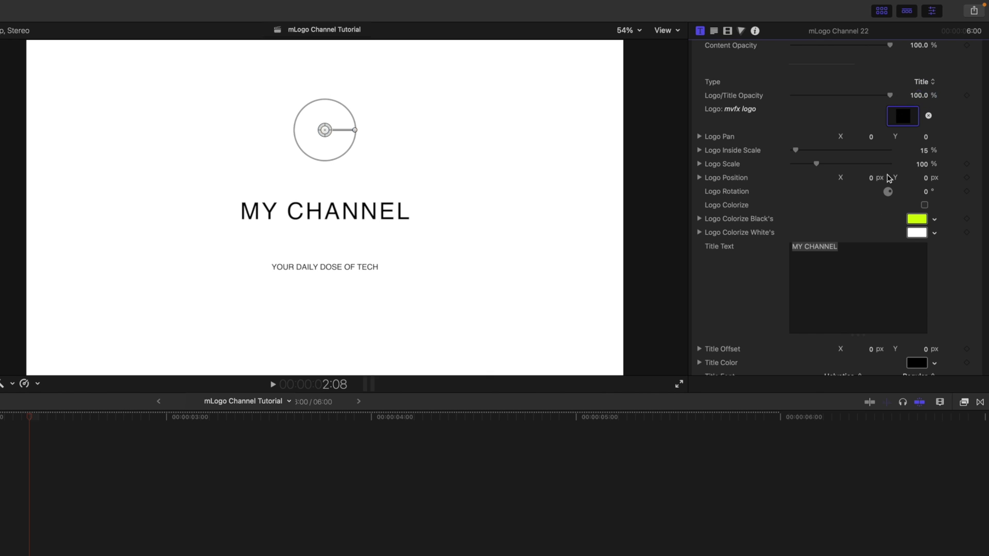
{"action": "left_click", "coordinate": [868, 265]}
{"action": "type", "text": "MOTIONVFX"}
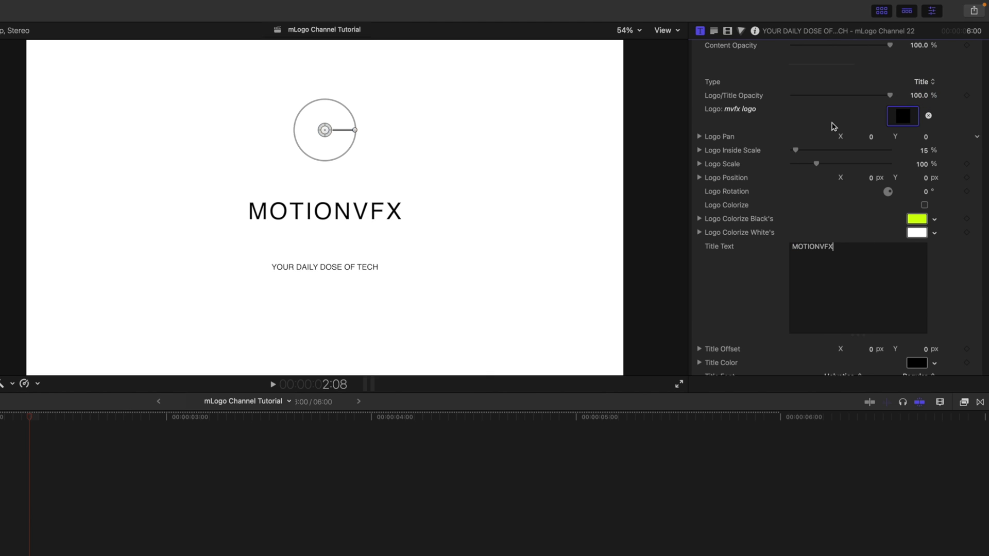
Change the type from Title back to Logo
{"action": "left_click", "coordinate": [926, 82]}
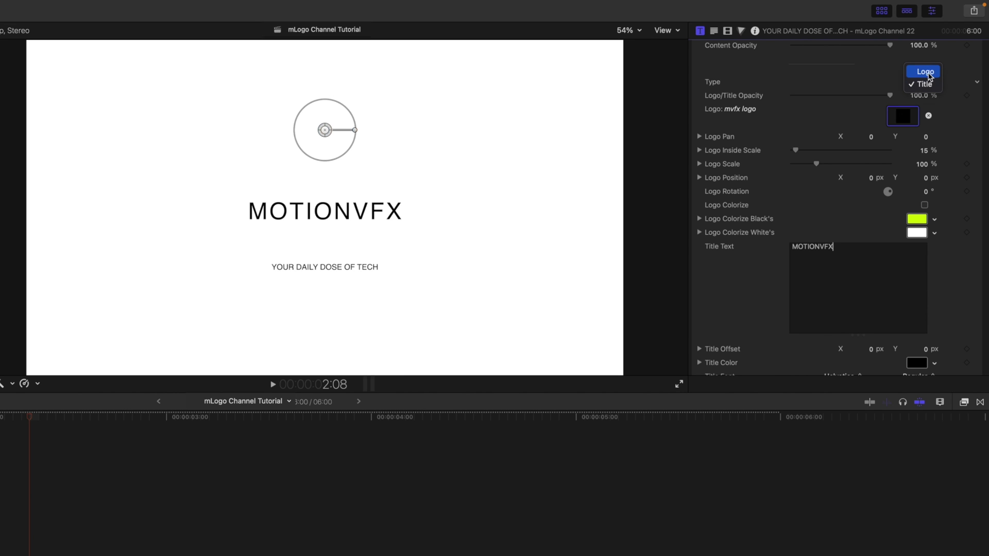
{"action": "left_click", "coordinate": [925, 72]}
Review the title font and Logo/Title Negative settings, and scrub the playhead back to 0:08 to preview the logo animation
{"action": "scroll", "coordinate": [729, 211], "scroll_direction": "down", "scroll_amount": 6}
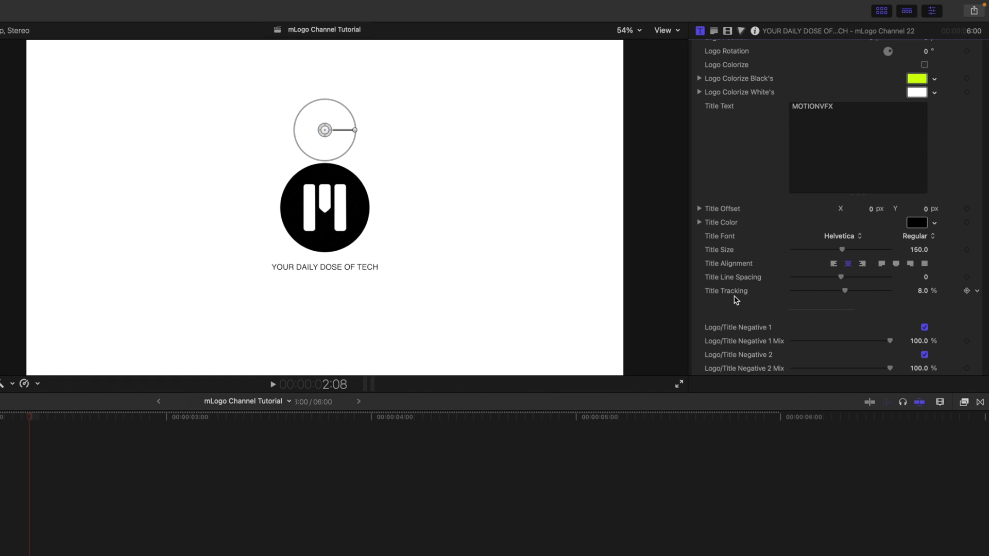
{"action": "scroll", "coordinate": [747, 286], "scroll_direction": "down", "scroll_amount": 6}
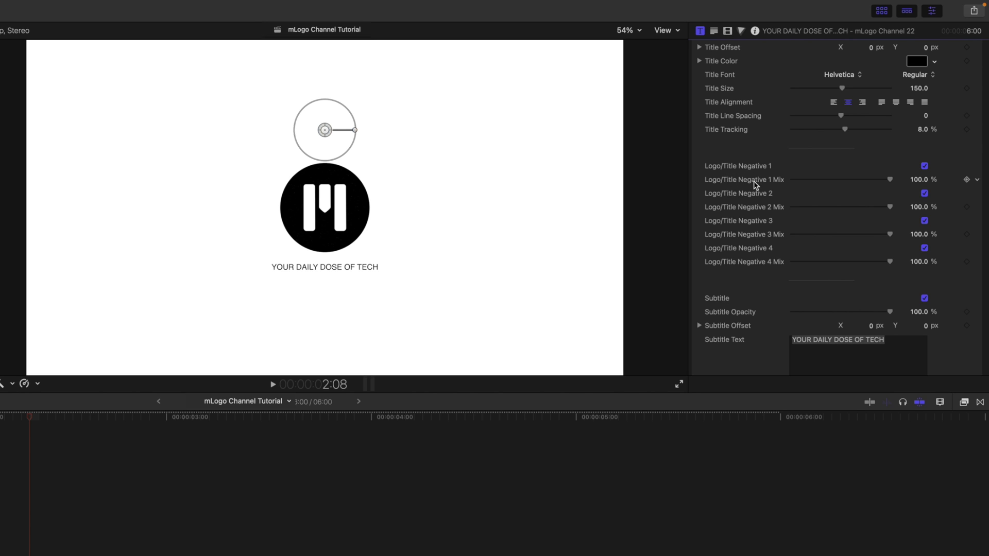
{"action": "left_click_drag", "start_coordinate": [29, 420], "coordinate": [1, 420]}
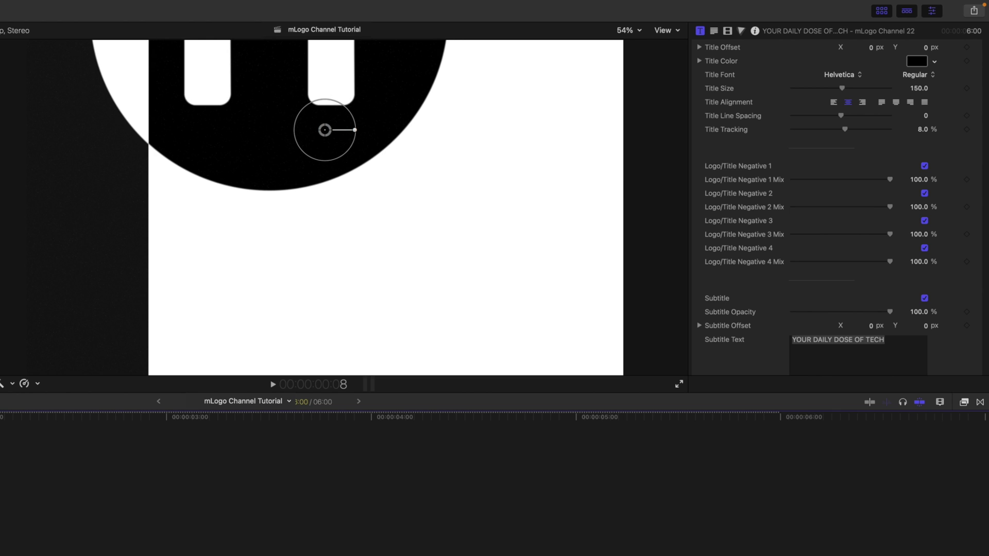
Switch Logo/Title Negative 1 off and back on to compare its effect on the logo
{"action": "left_click", "coordinate": [925, 167]}
{"action": "left_click", "coordinate": [924, 167]}
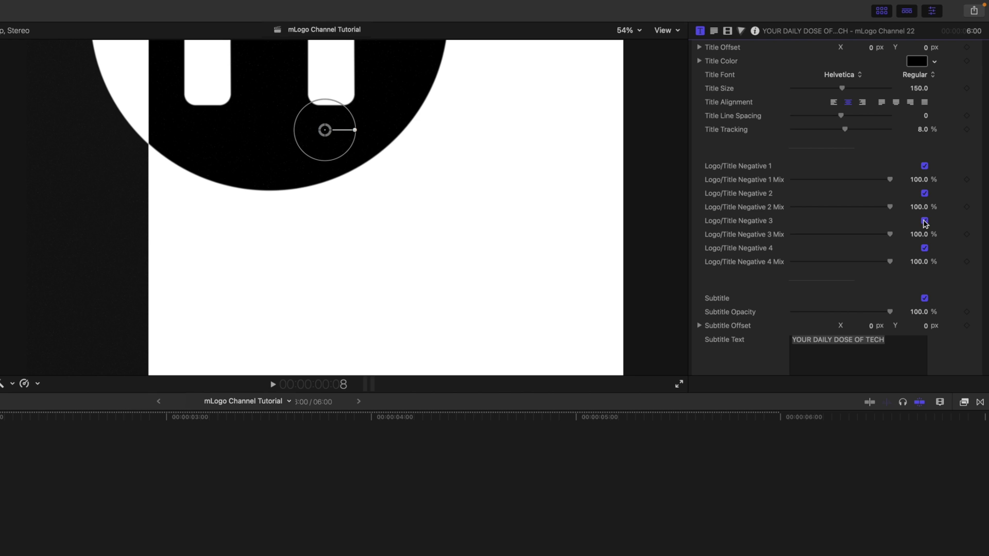
{"action": "left_click", "coordinate": [926, 167]}
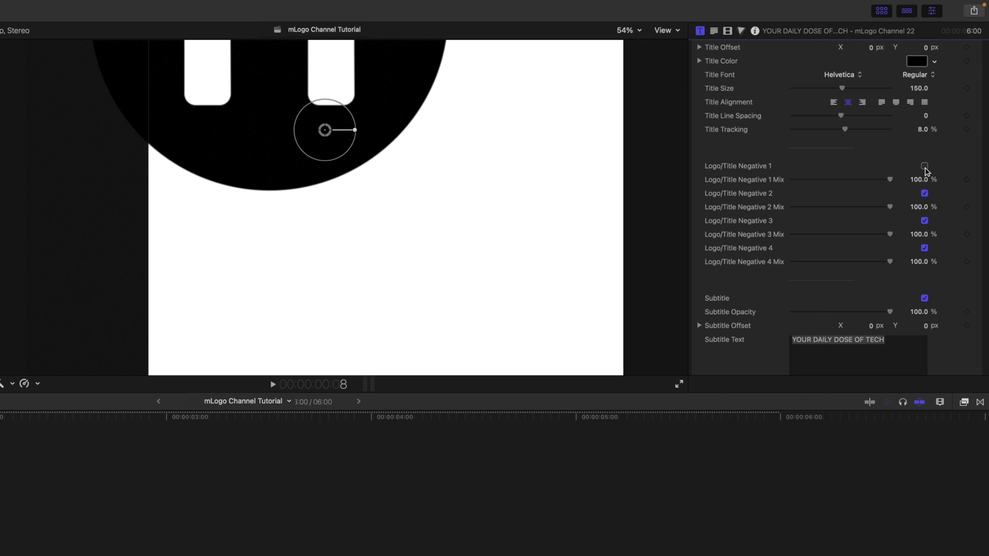
{"action": "left_click", "coordinate": [925, 166]}
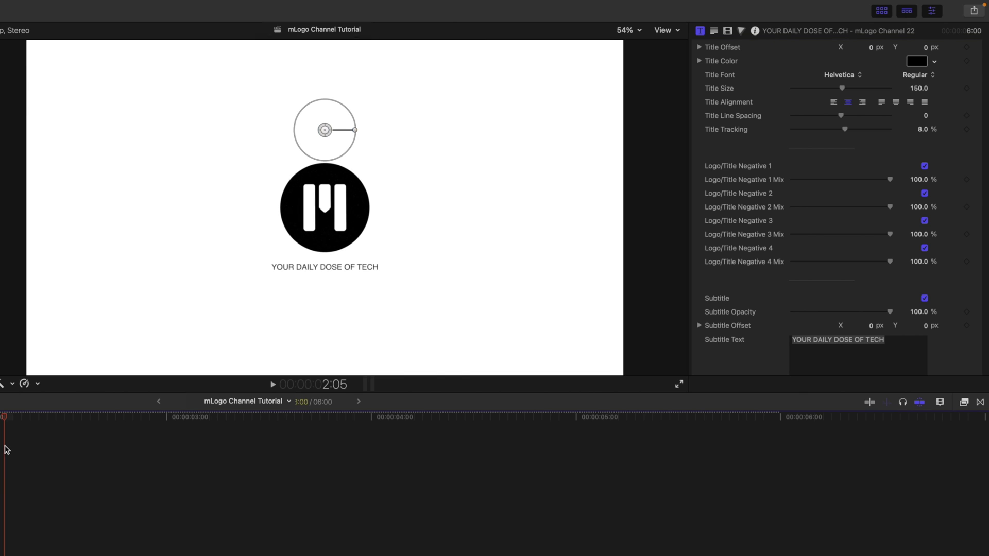
Replace the subtitle text with MOTIONVFX.COM
{"action": "scroll", "coordinate": [772, 300], "scroll_direction": "down", "scroll_amount": 4}
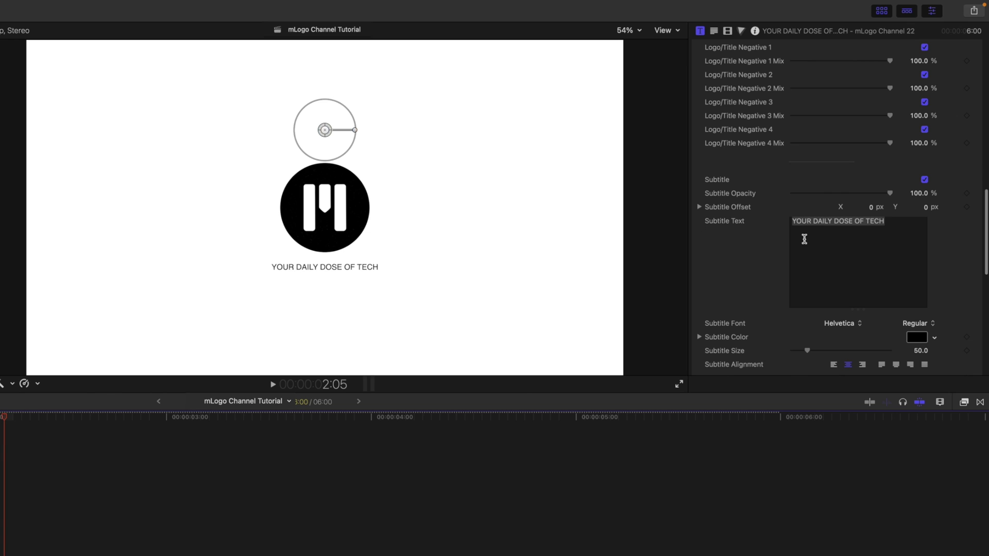
{"action": "left_click_drag", "start_coordinate": [897, 227], "coordinate": [756, 230]}
{"action": "type", "text": "MOTIONVFX.COM"}
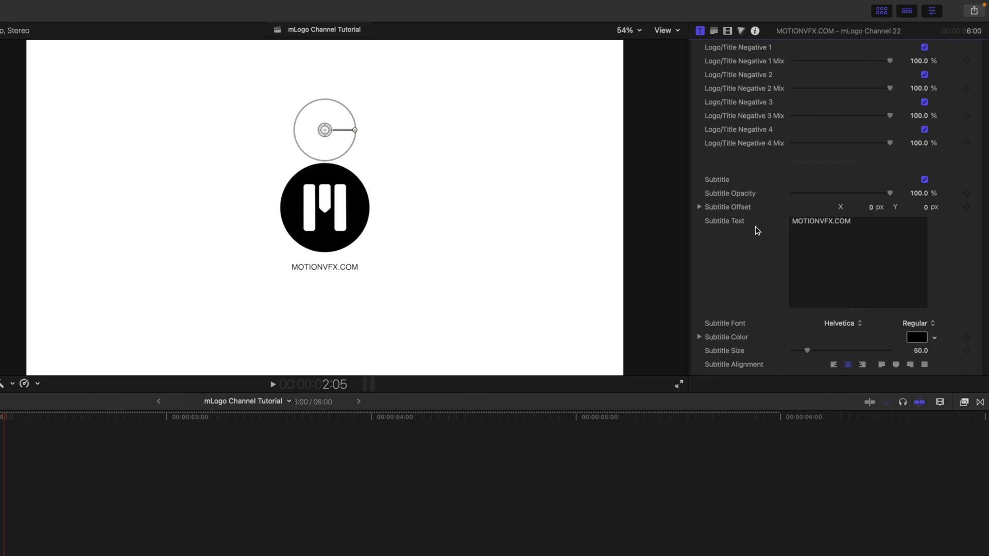
Review the subtitle and grain settings, and scrub the playhead to 1:05 to inspect the grain on the dark background
{"action": "scroll", "coordinate": [756, 229], "scroll_direction": "down", "scroll_amount": 5}
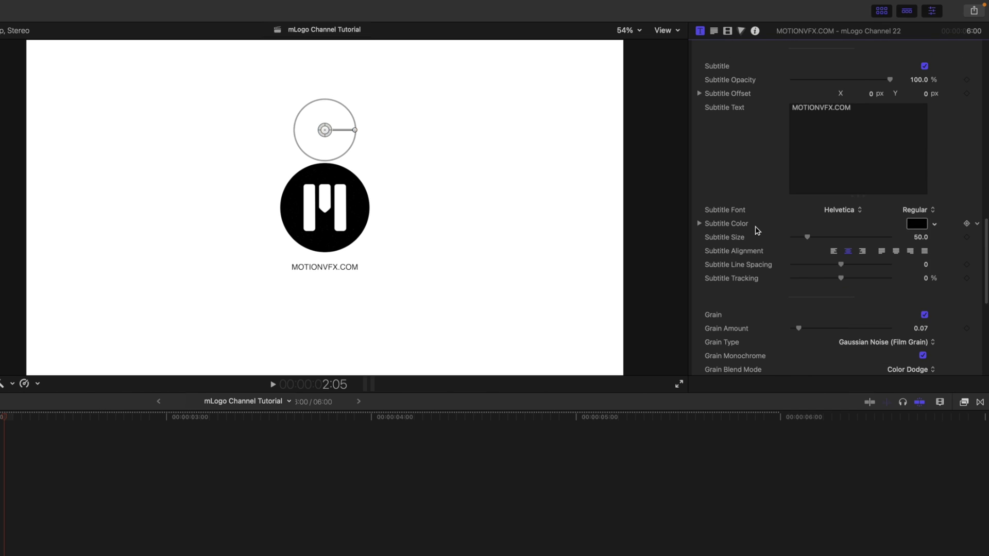
{"action": "scroll", "coordinate": [756, 228], "scroll_direction": "down", "scroll_amount": 2}
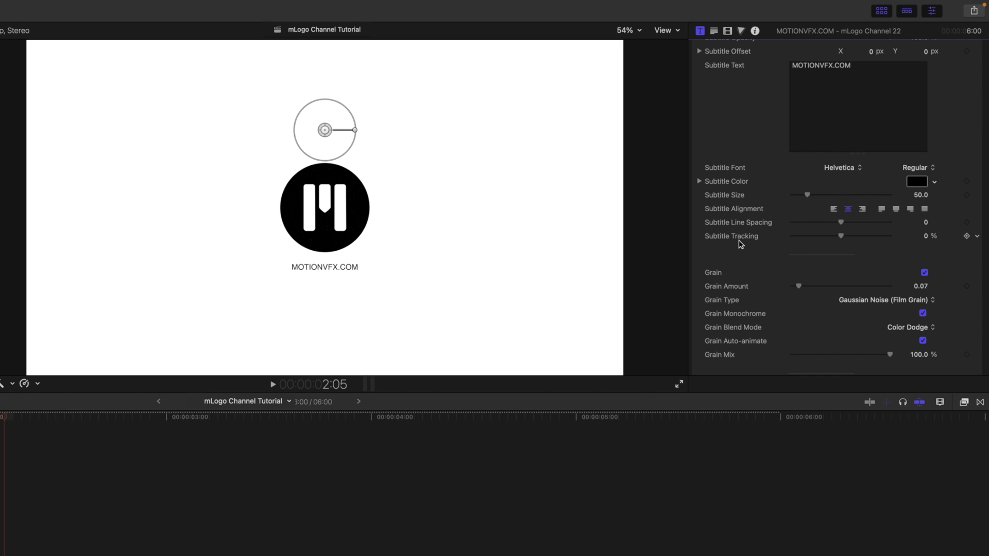
{"action": "scroll", "coordinate": [739, 240], "scroll_direction": "down", "scroll_amount": 3}
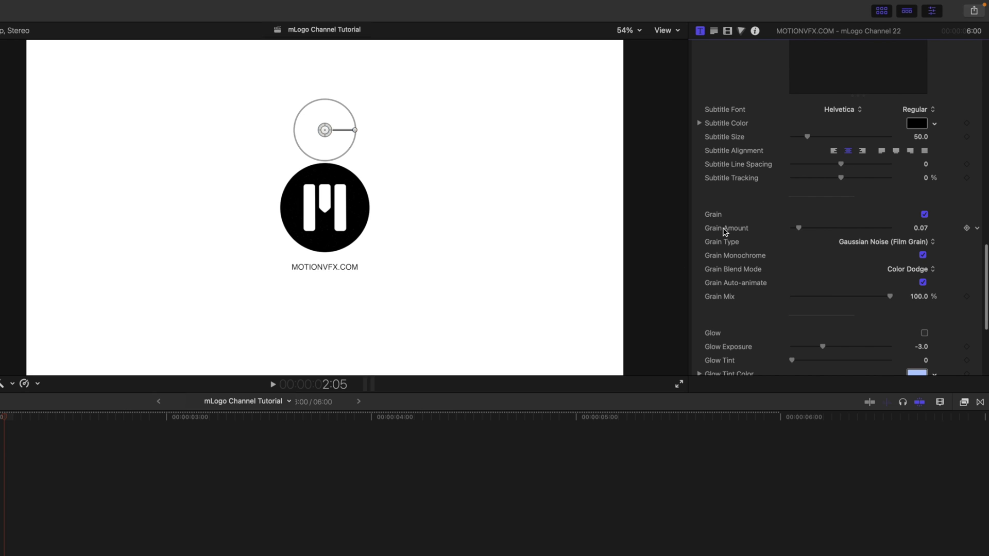
{"action": "mouse_move", "coordinate": [25, 423]}
{"action": "left_mouse_down"}
{"action": "mouse_move", "coordinate": [83, 427]}
{"action": "mouse_move", "coordinate": [32, 436]}
{"action": "left_mouse_up"}
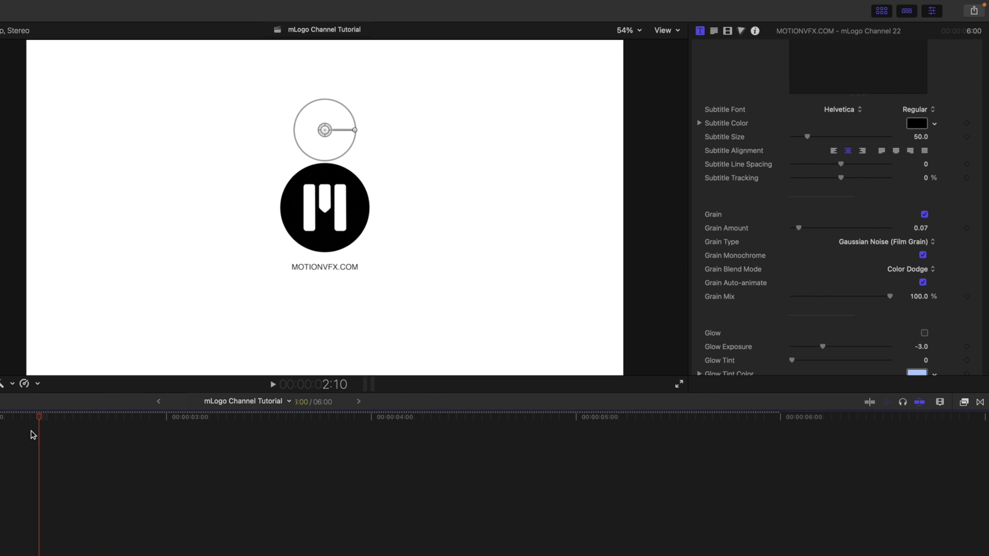
{"action": "key", "text": "j"}
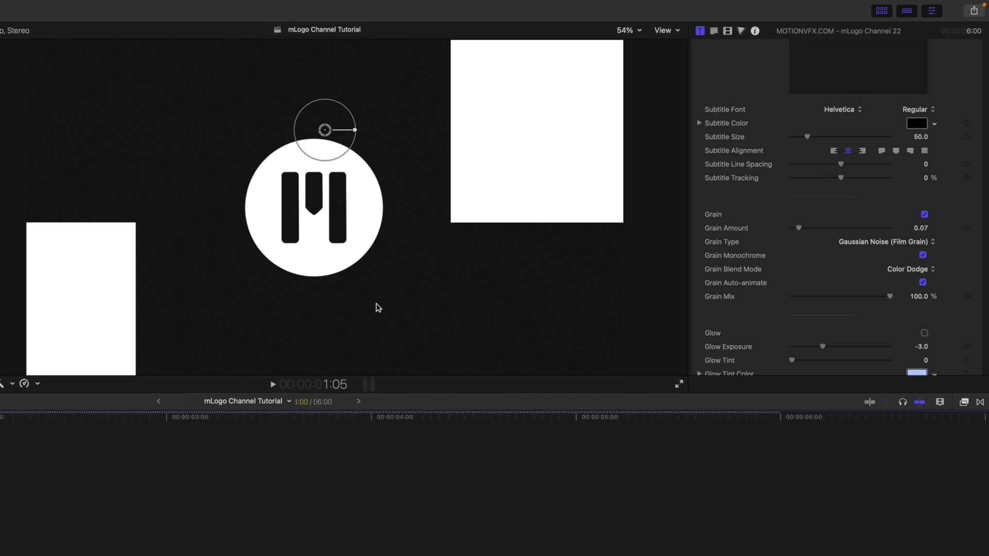
Toggle Grain off and on, try a Grain Amount of 0.35, and undo the amount change
{"action": "left_click", "coordinate": [926, 216]}
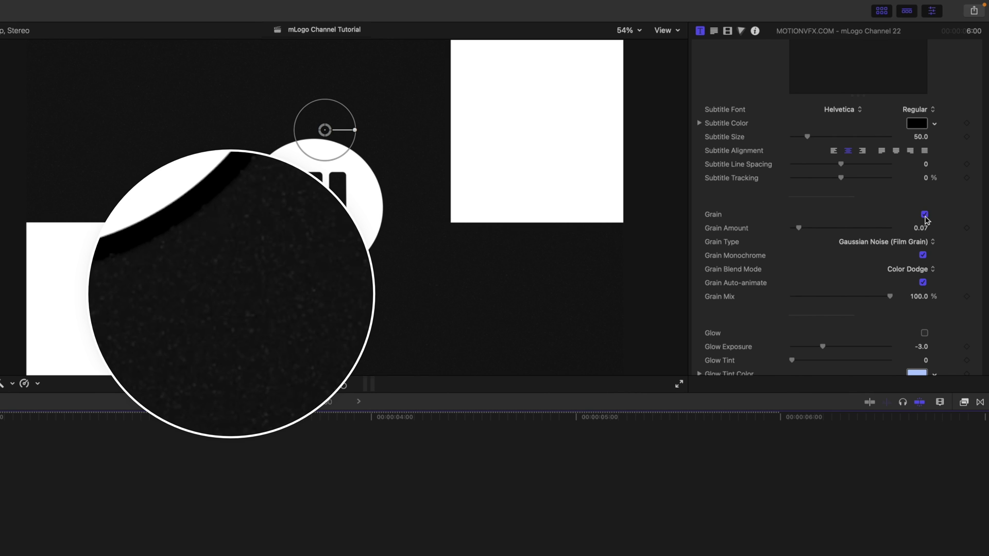
{"action": "left_click", "coordinate": [925, 216]}
{"action": "left_click_drag", "start_coordinate": [799, 229], "coordinate": [826, 233]}
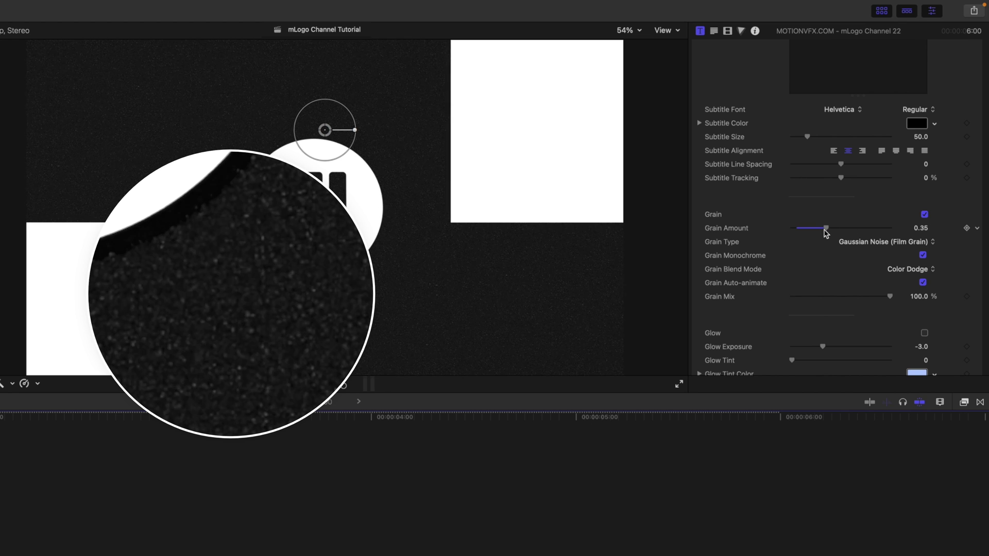
{"action": "key", "text": "super+z"}
Enable Glow and set Glow Exposure to -2.0
{"action": "scroll", "coordinate": [769, 265], "scroll_direction": "down", "scroll_amount": 3}
{"action": "scroll", "coordinate": [769, 265], "scroll_direction": "down", "scroll_amount": 3}
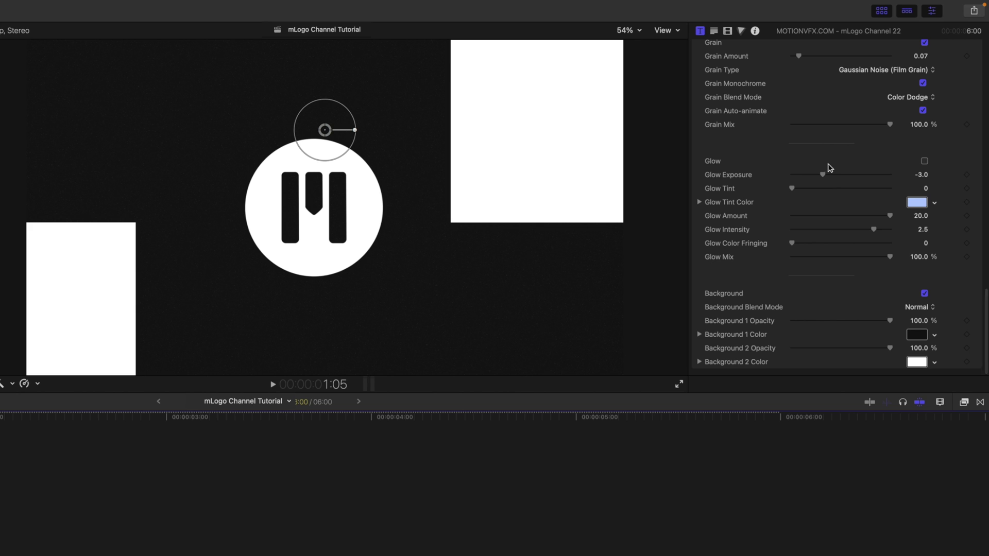
{"action": "left_click", "coordinate": [925, 162]}
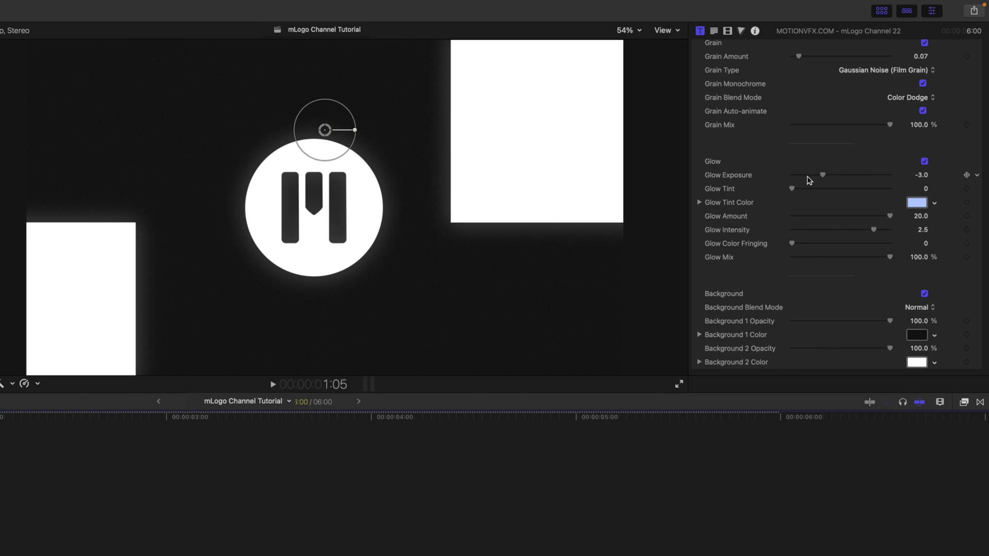
{"action": "left_click_drag", "start_coordinate": [823, 177], "coordinate": [791, 192]}
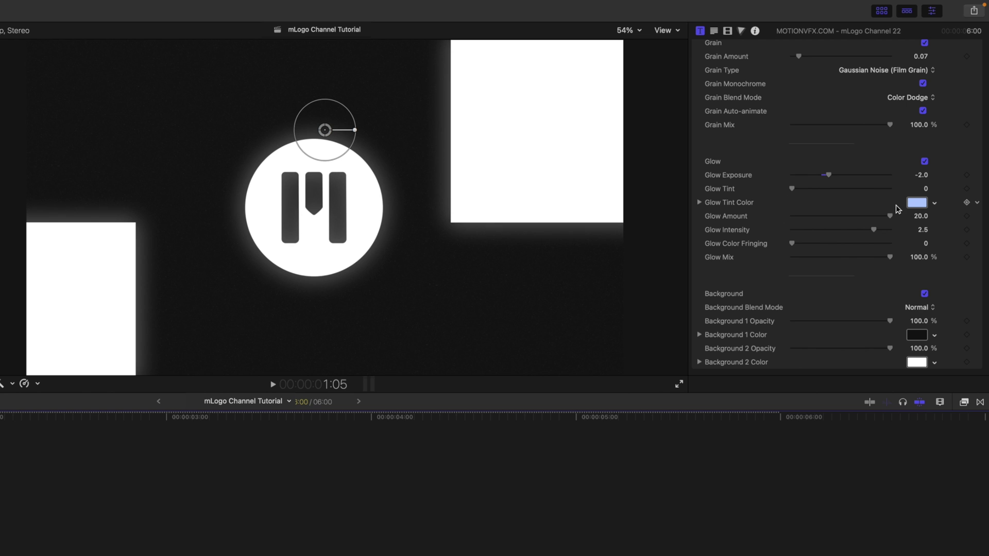
Preview the logo with Background disabled, re-enable Background, and turn Glow off
{"action": "scroll", "coordinate": [778, 249], "scroll_direction": "down", "scroll_amount": 2}
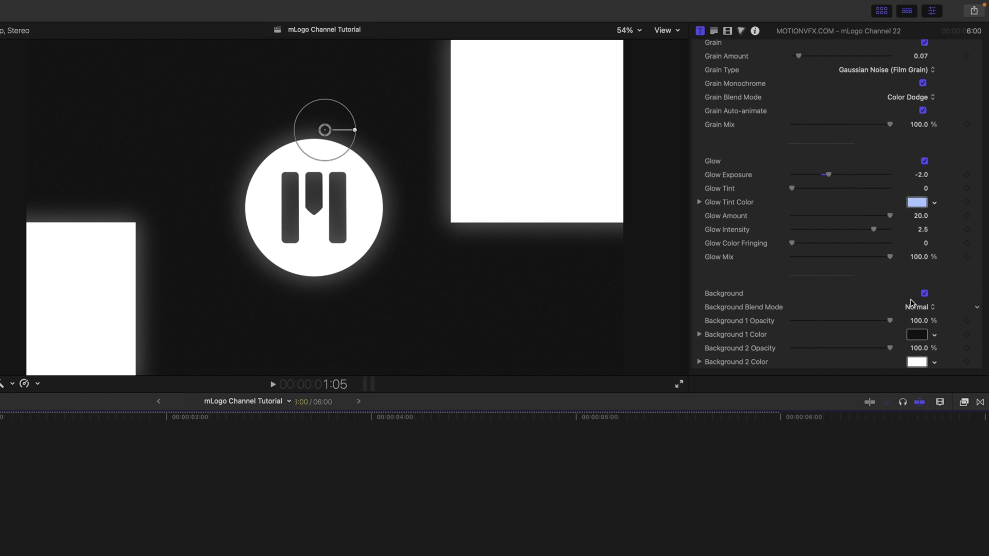
{"action": "scroll", "coordinate": [926, 297], "scroll_direction": "down", "scroll_amount": 1}
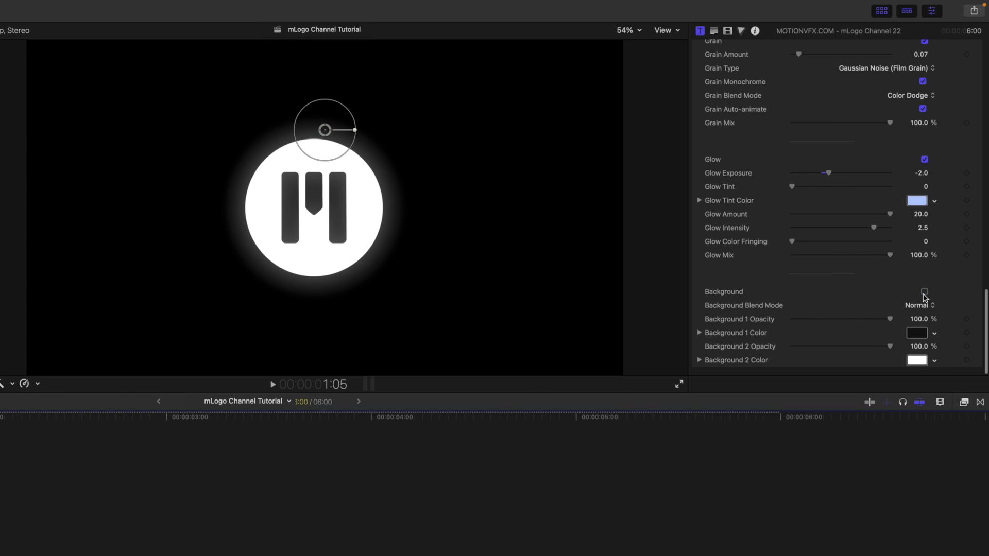
{"action": "scroll", "coordinate": [926, 297], "scroll_direction": "up", "scroll_amount": 1}
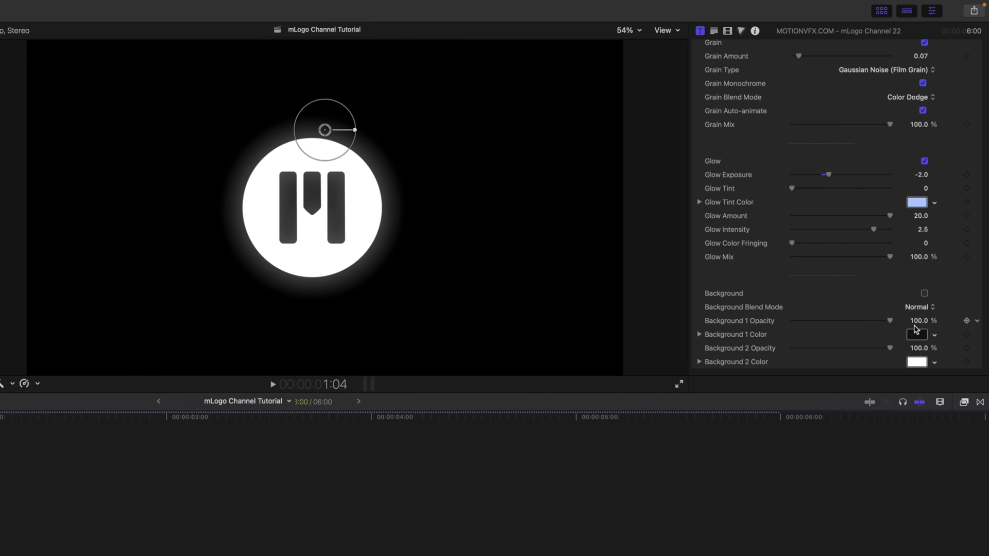
{"action": "left_click", "coordinate": [925, 294]}
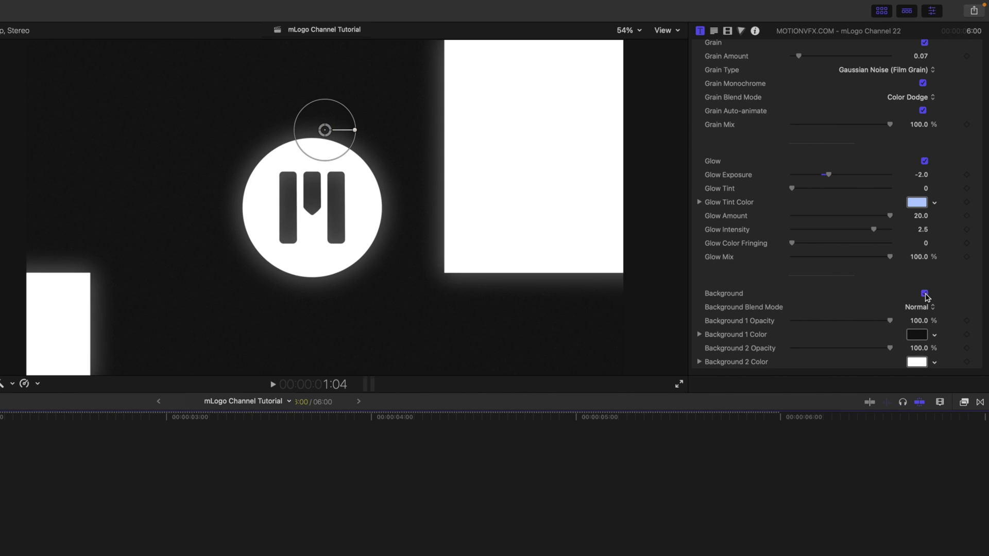
{"action": "left_click", "coordinate": [925, 161]}
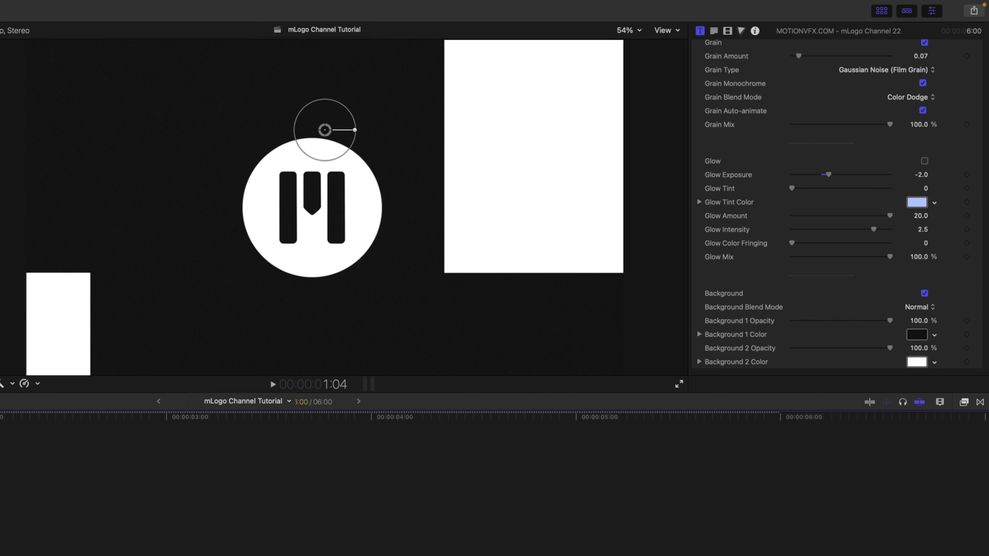